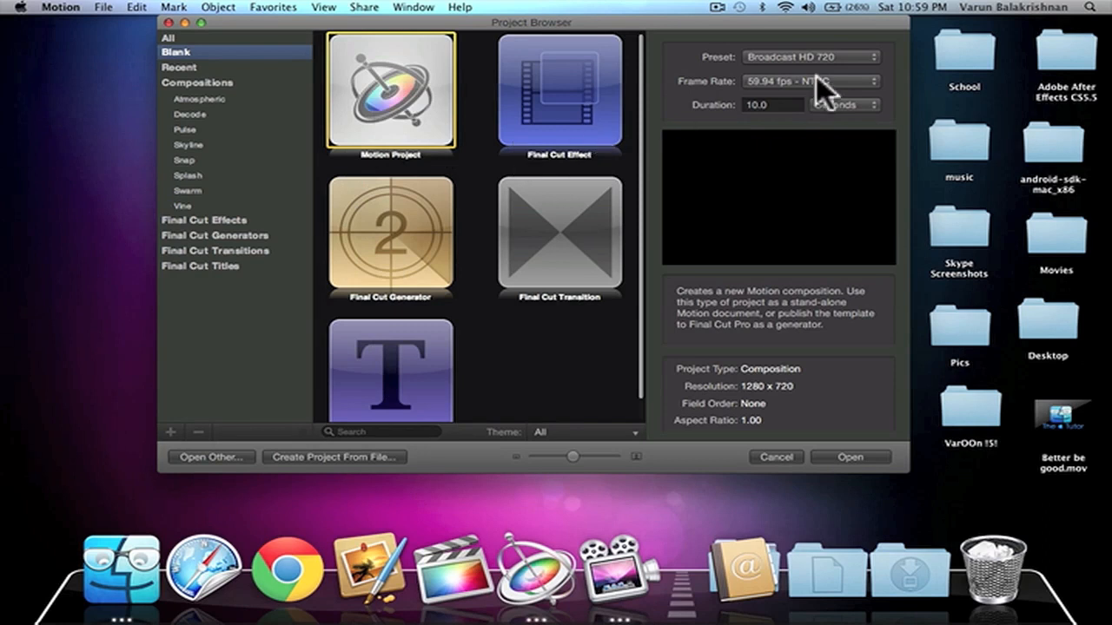
# - Set the project duration to 60 seconds and create the new Broadcast HD 720 project
pyautogui.click(754, 104)
pyautogui.write('60')
pyautogui.press('Return')
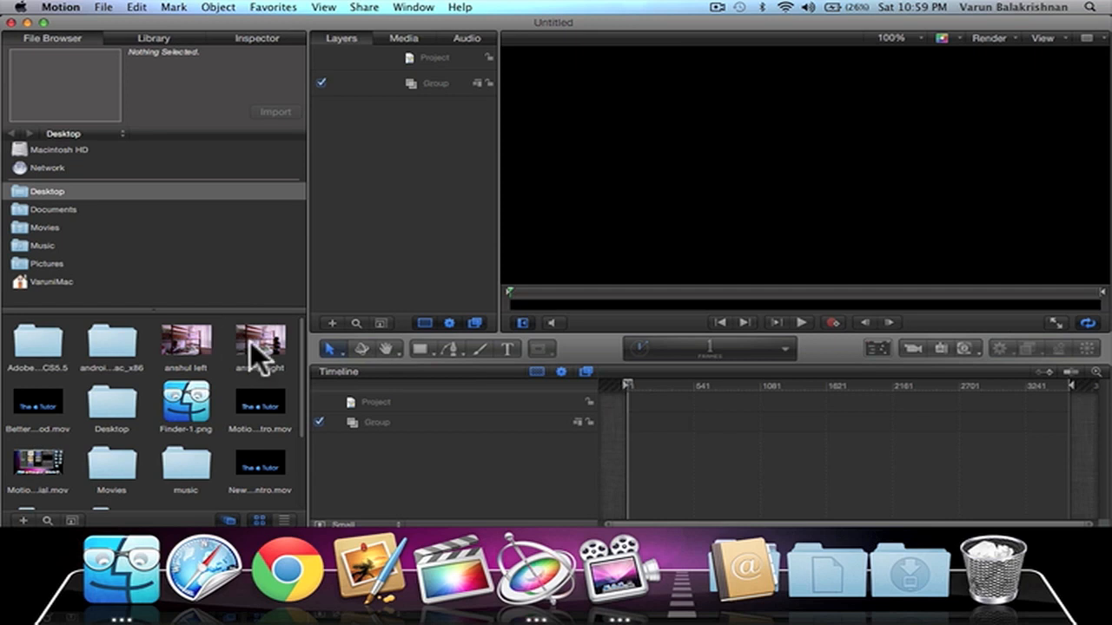
# - Preview the 'anshul left' clip from the Desktop and drag it onto the canvas
pyautogui.click(183, 341)
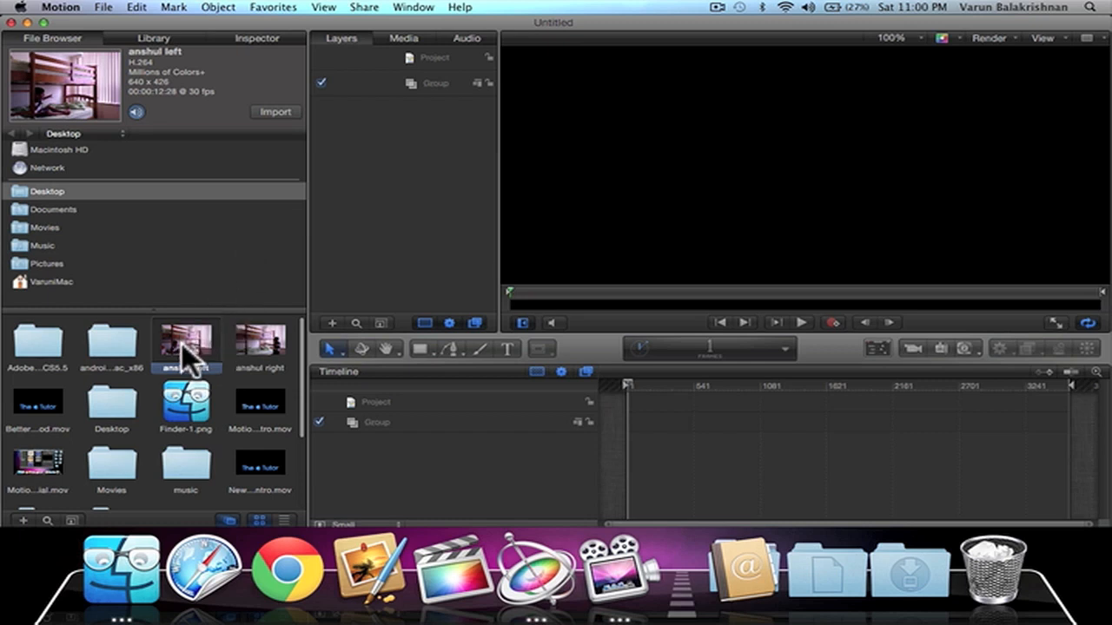
pyautogui.moveTo(189, 347); pyautogui.dragTo(804, 191)
# - Import 'anshul left' into the Group, trim its start and play back to check timing
pyautogui.click(276, 112)
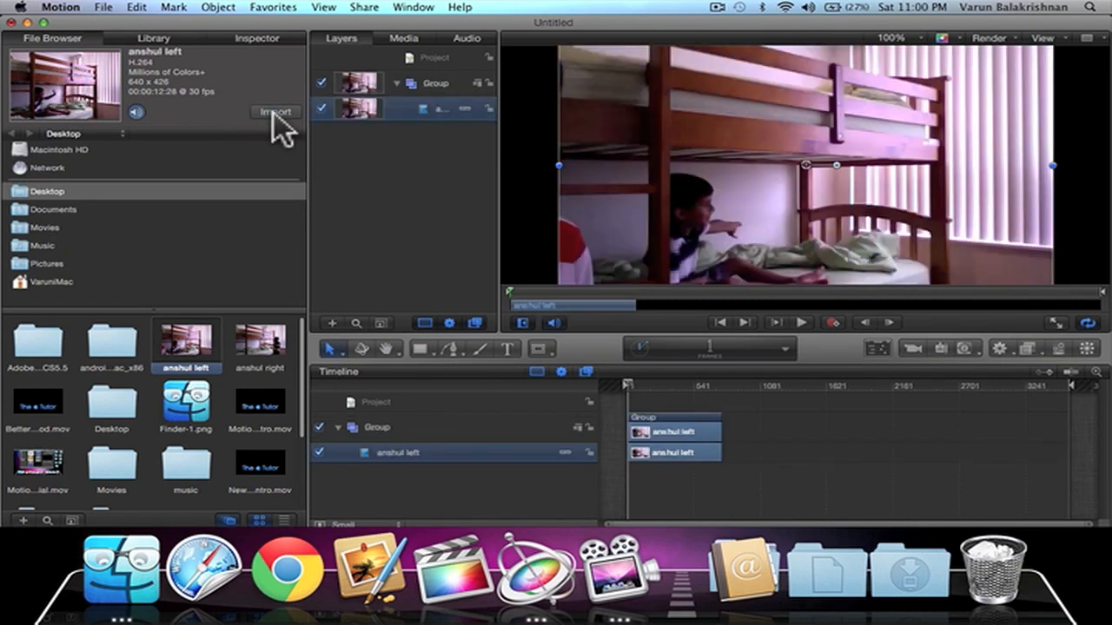
pyautogui.press('super+minus')
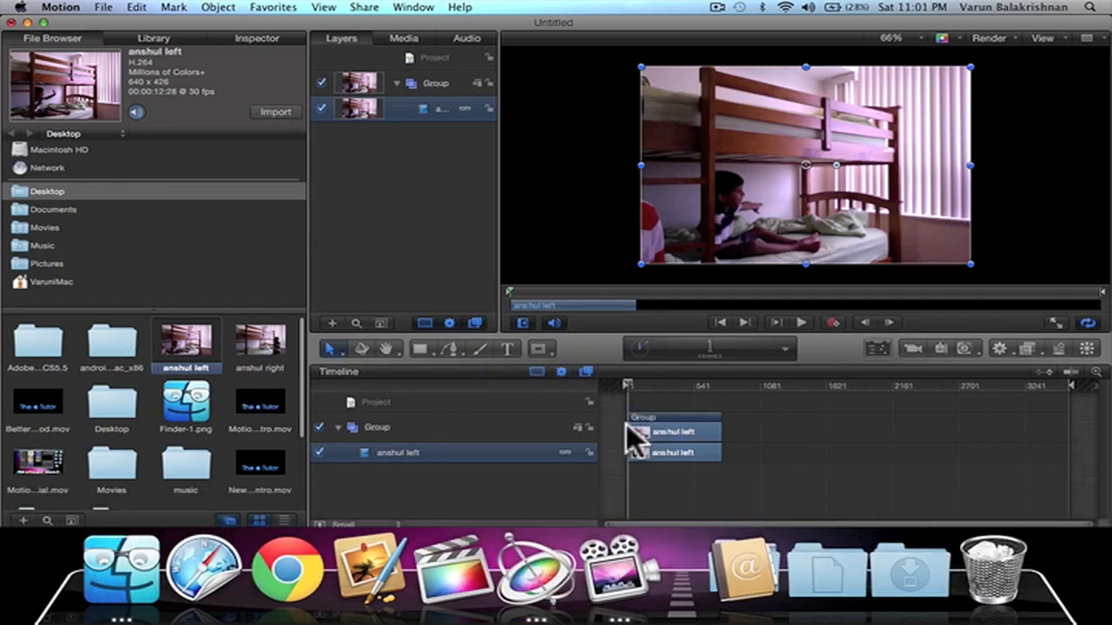
pyautogui.moveTo(641, 427); pyautogui.dragTo(650, 428)
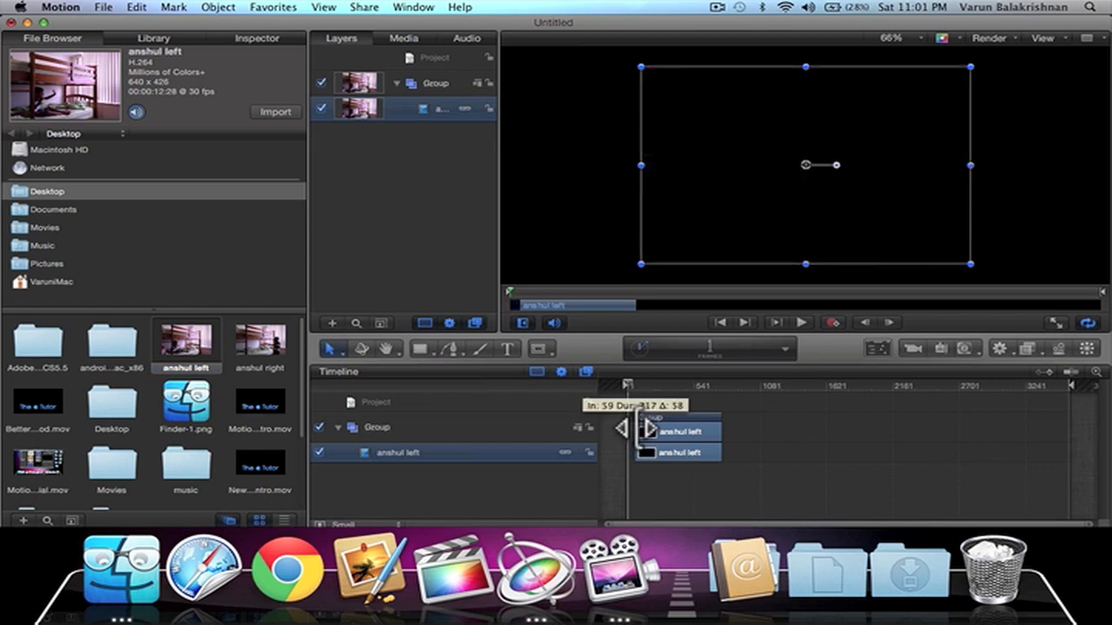
pyautogui.press('space')
pyautogui.press('space')
# - Shift the Group and the 'anshul left' clip a few frames earlier in the timeline
pyautogui.moveTo(665, 419); pyautogui.dragTo(656, 425)
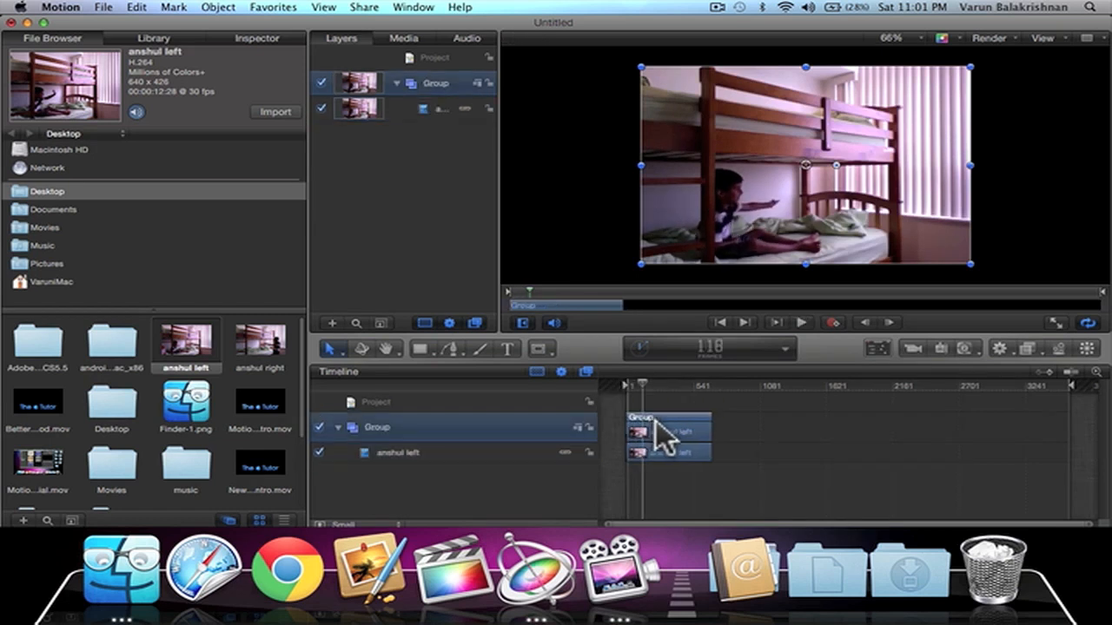
pyautogui.click(669, 452)
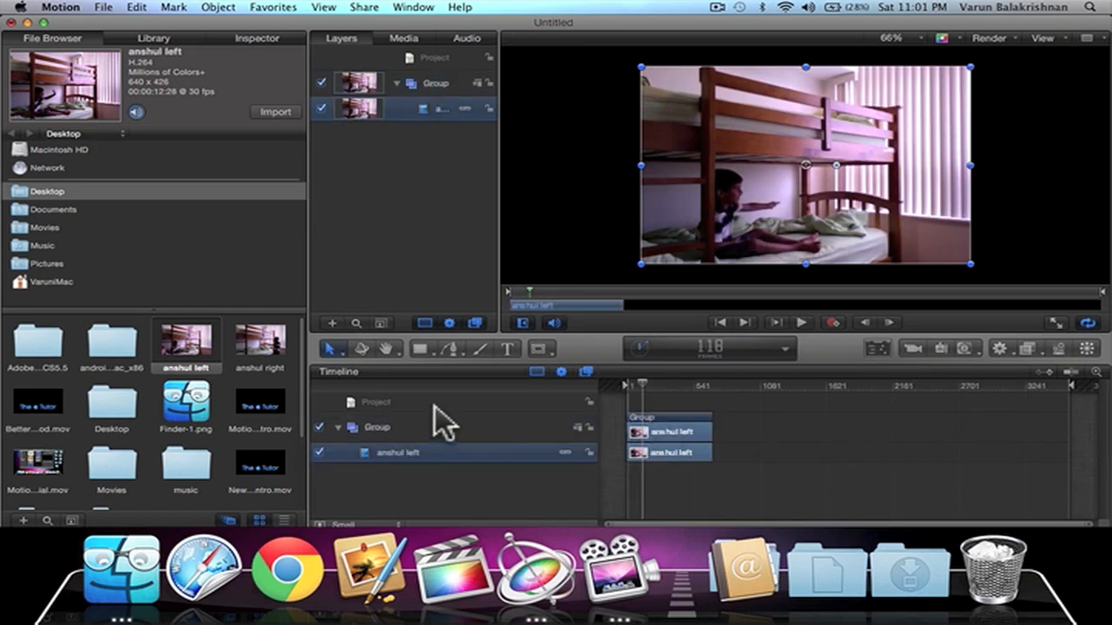
pyautogui.moveTo(691, 432); pyautogui.dragTo(684, 447)
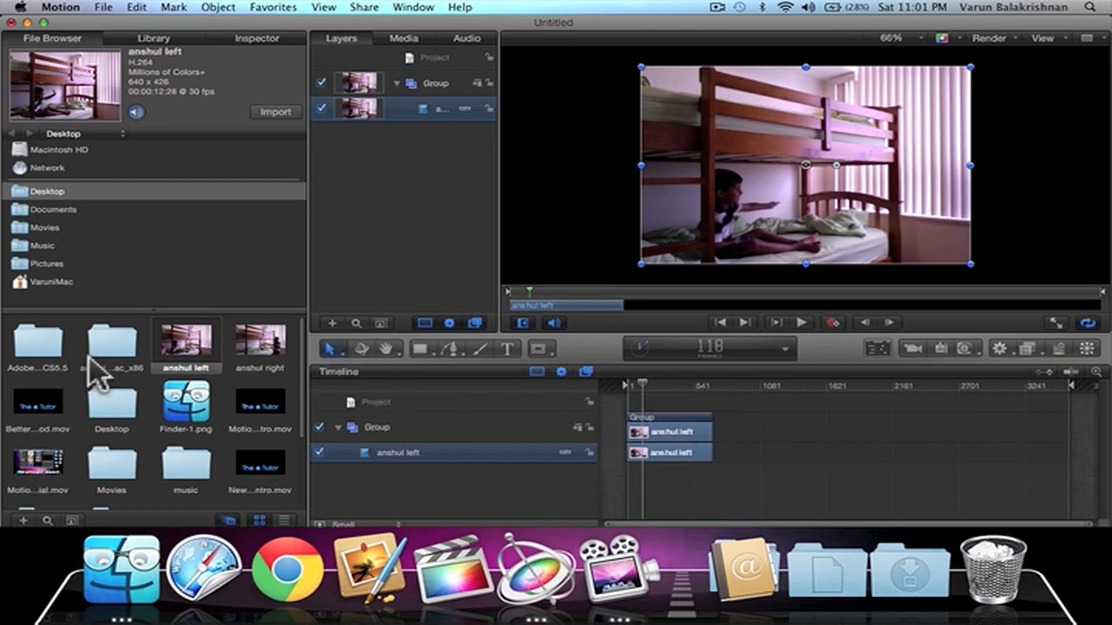
# - Import 'anshul right' above 'anshul left' and slide it earlier so both clips overlap from the start
pyautogui.click(259, 347)
pyautogui.click(276, 111)
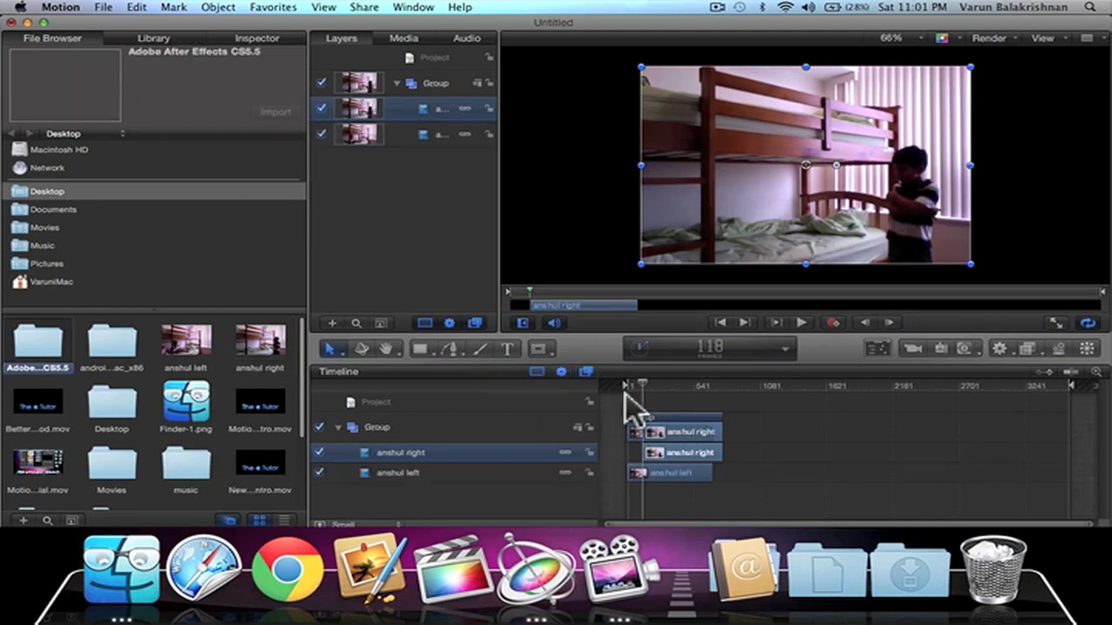
pyautogui.moveTo(642, 385); pyautogui.dragTo(649, 386)
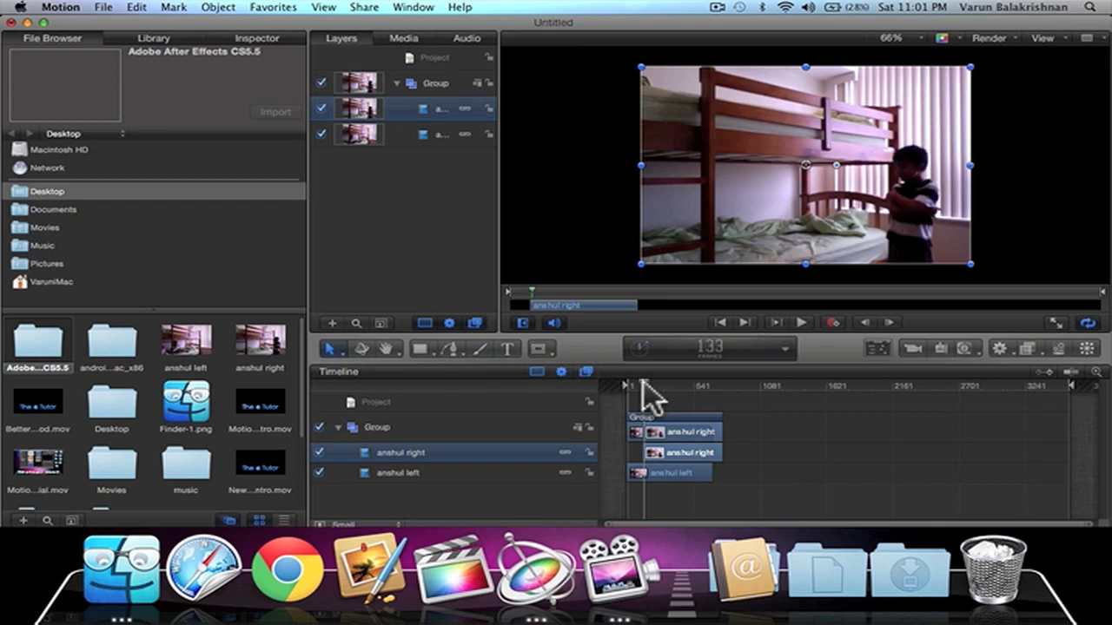
pyautogui.moveTo(650, 386); pyautogui.dragTo(724, 386)
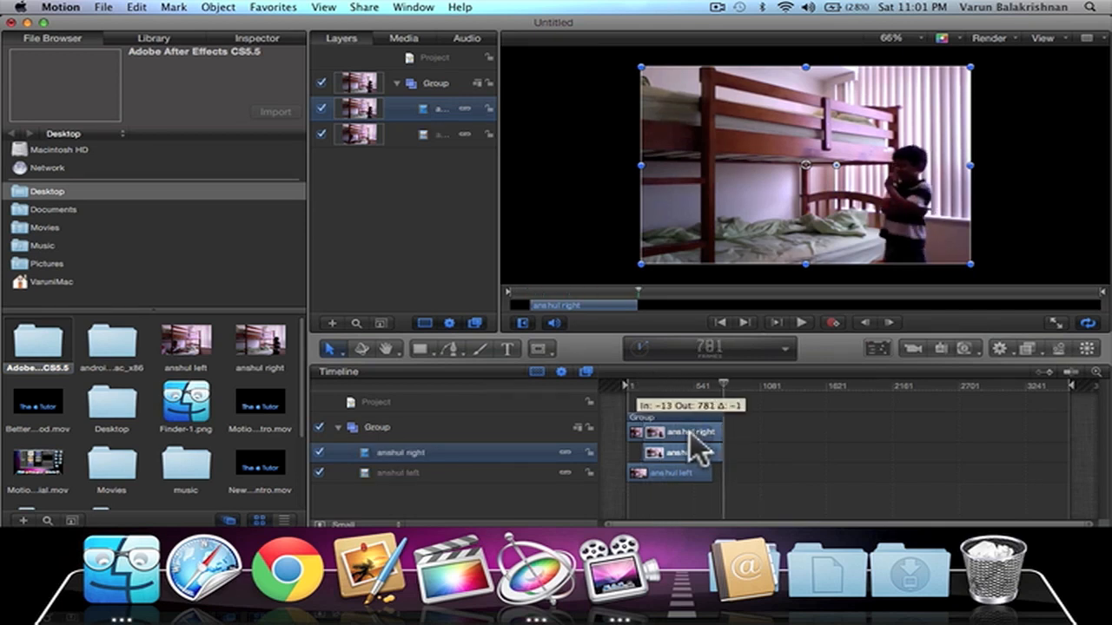
pyautogui.moveTo(689, 432); pyautogui.dragTo(678, 432)
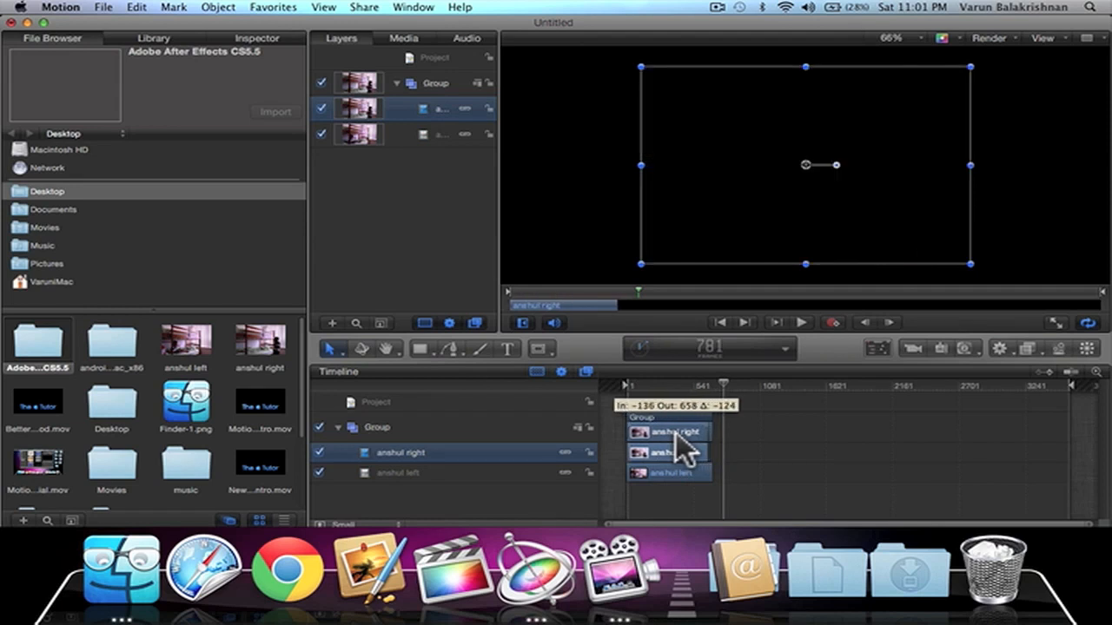
pyautogui.moveTo(723, 386); pyautogui.dragTo(627, 385)
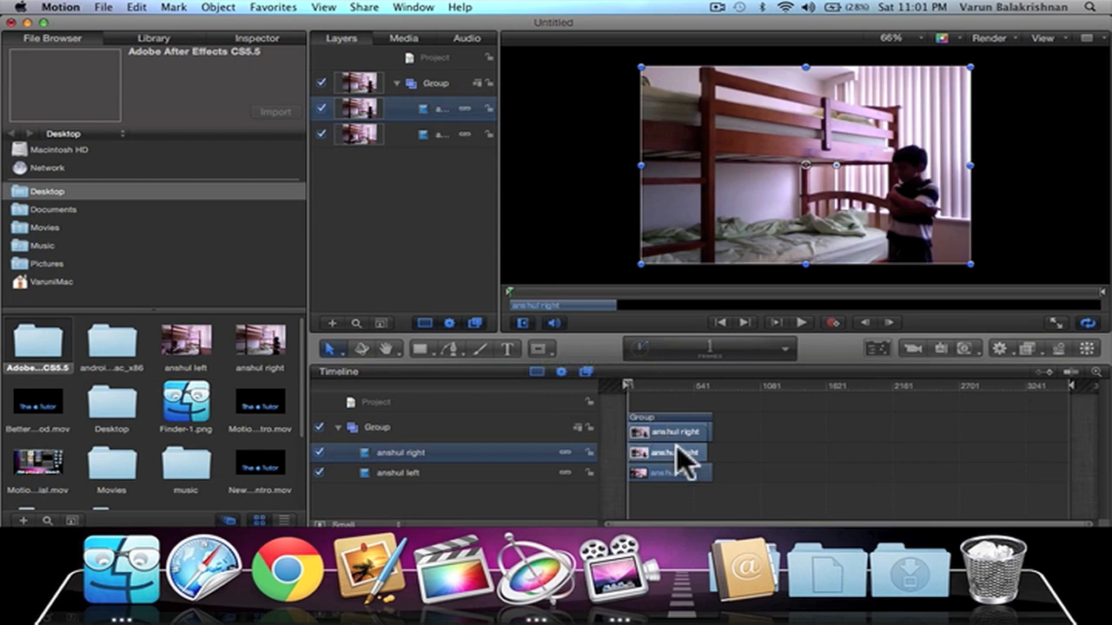
# - Lower the opacity of 'anshul right' slightly and play back to check the overlap
pyautogui.click(258, 38)
pyautogui.click(39, 135)
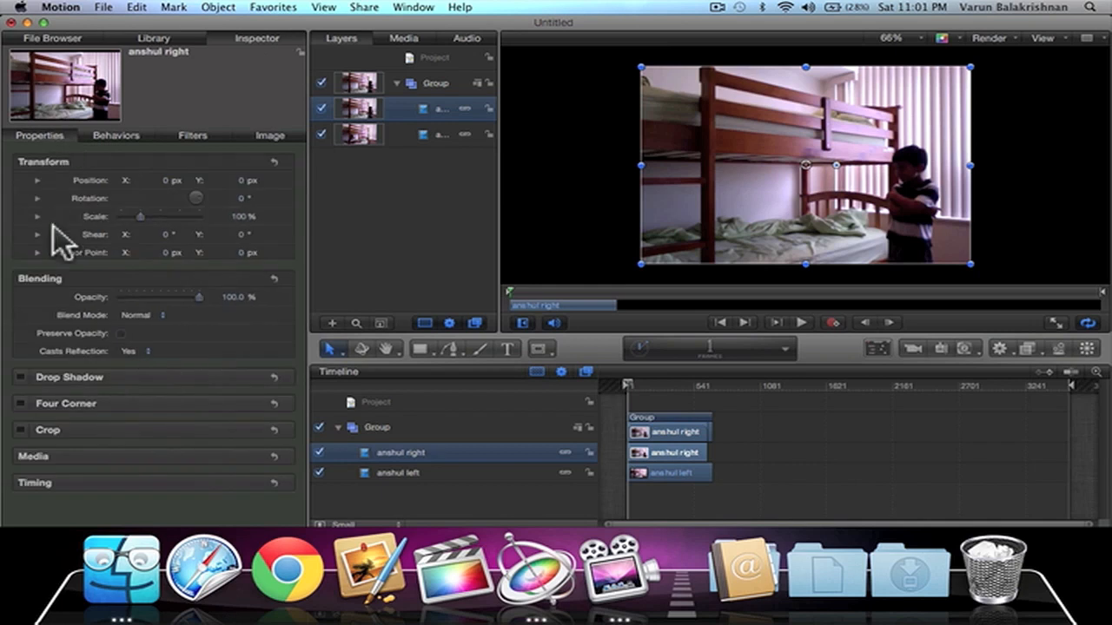
pyautogui.moveTo(199, 297); pyautogui.dragTo(158, 296)
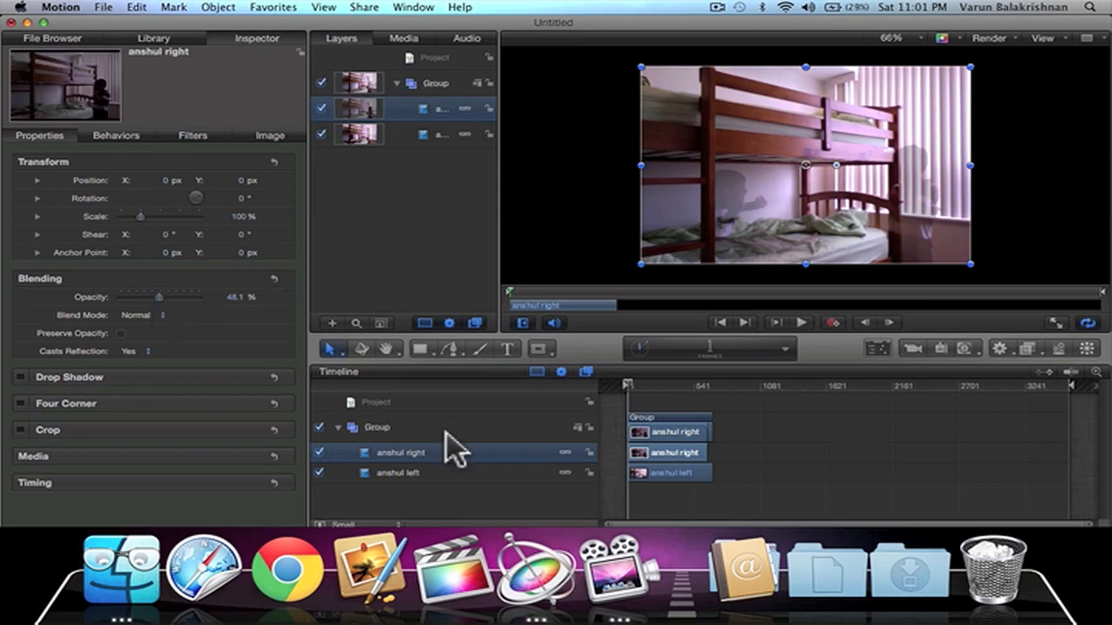
pyautogui.press('space')
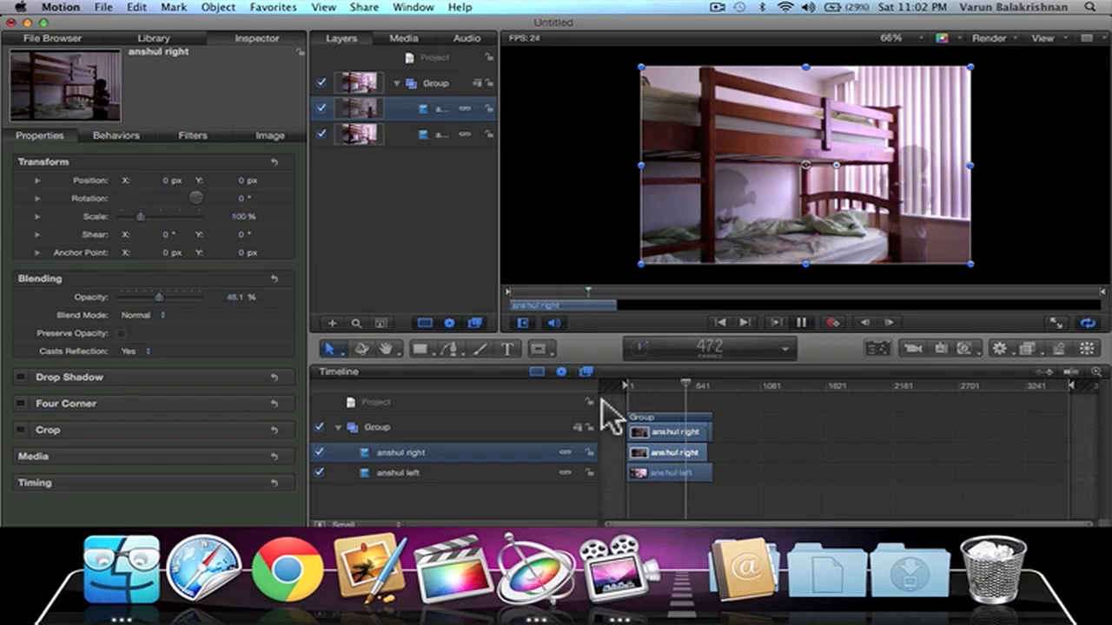
pyautogui.press('space')
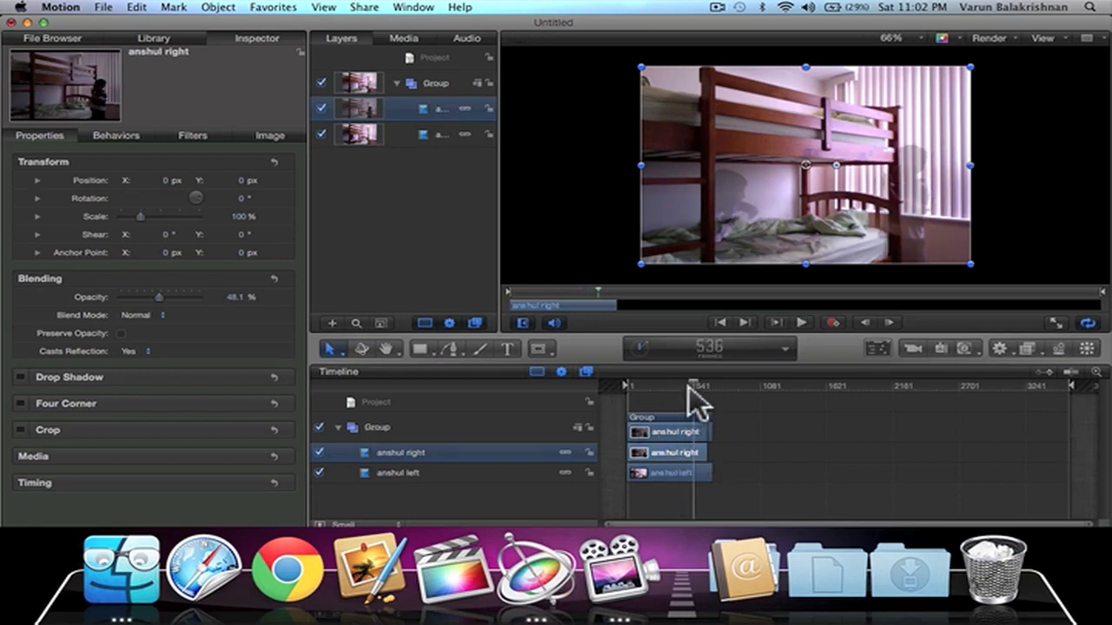
# - Return the playhead to the start and restore 'anshul right' to 100% opacity
pyautogui.moveTo(694, 384); pyautogui.dragTo(625, 384)
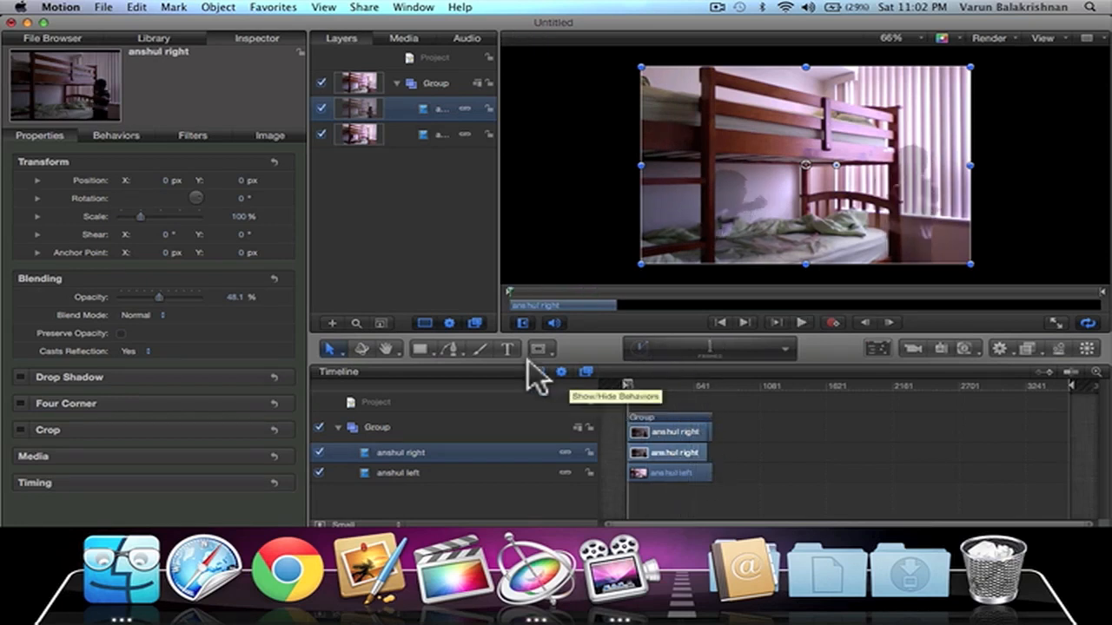
pyautogui.moveTo(160, 297); pyautogui.dragTo(202, 297)
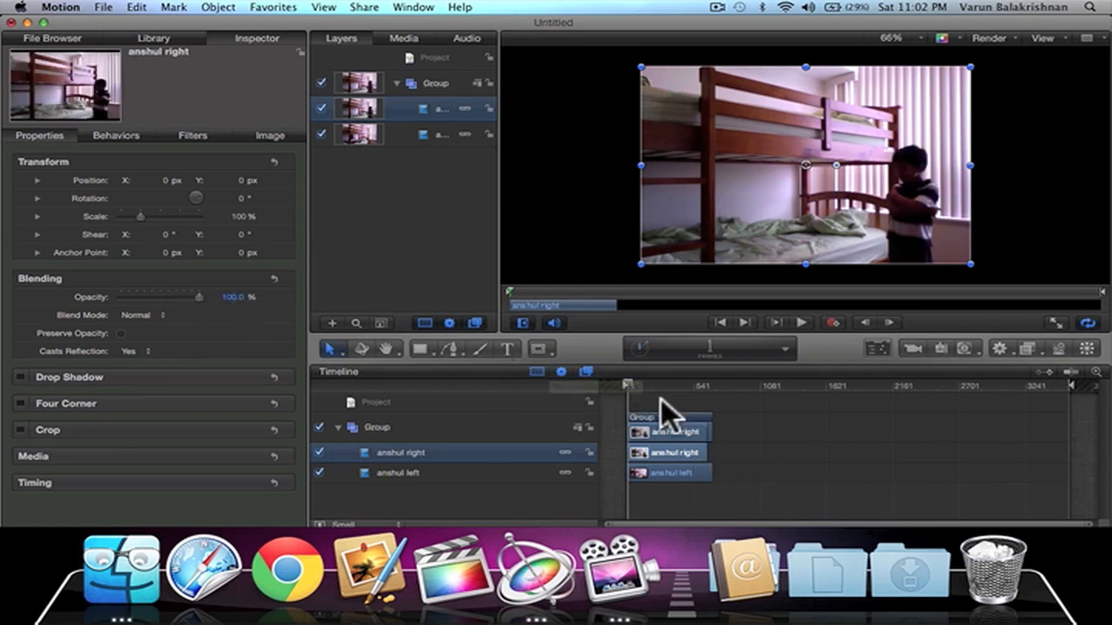
# - Start a Bezier Mask on 'anshul right', undoing a misplaced point
pyautogui.click(545, 347)
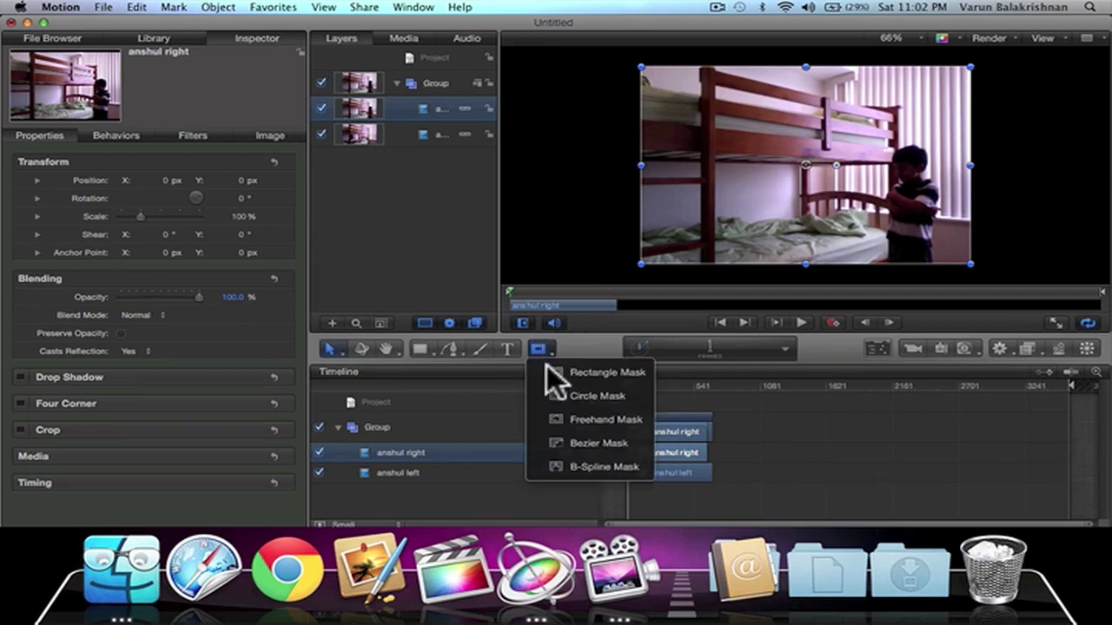
pyautogui.click(560, 443)
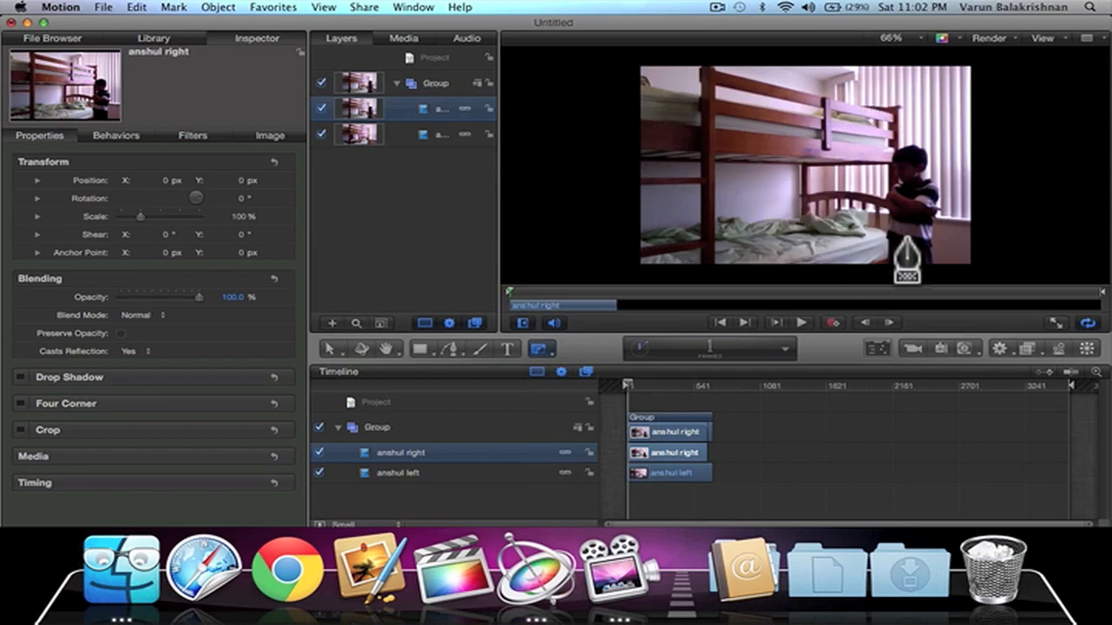
pyautogui.press('super+minus')
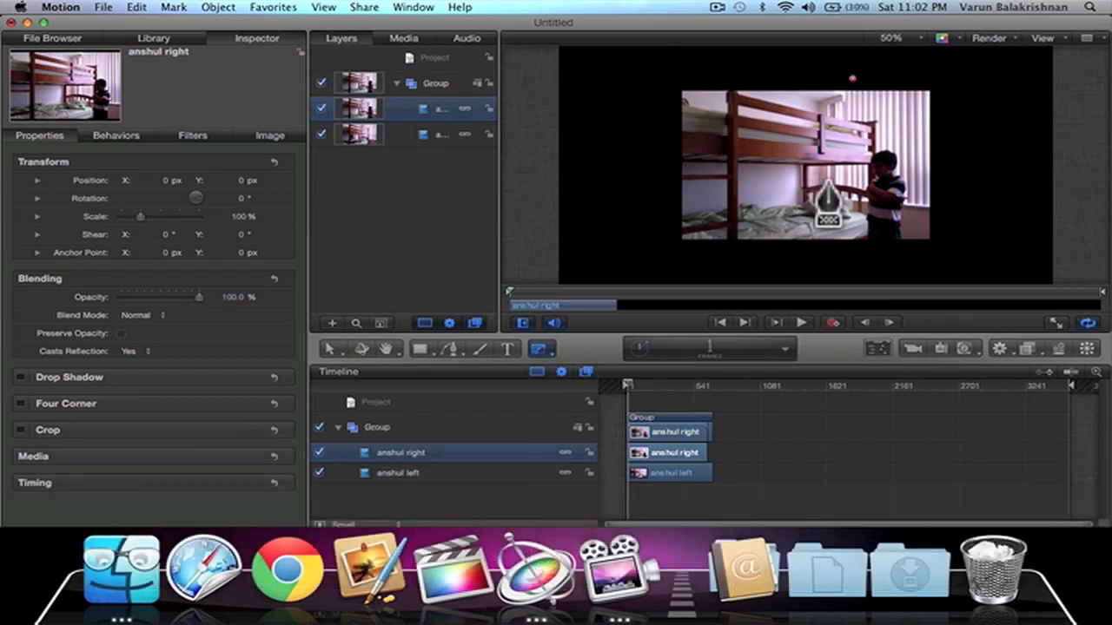
pyautogui.click(830, 180)
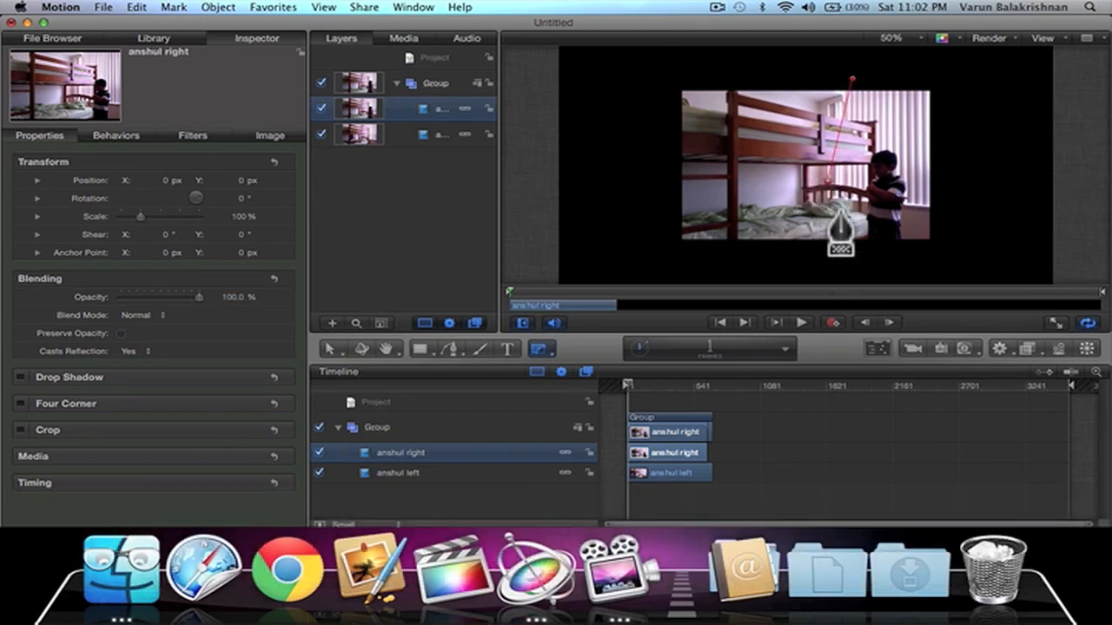
pyautogui.press('super+z')
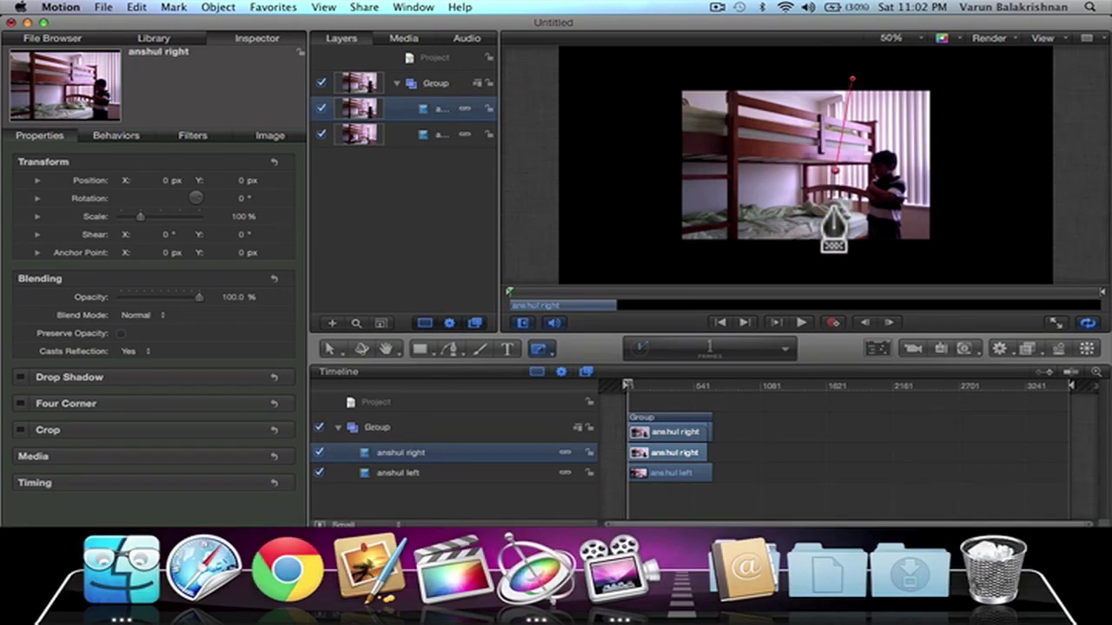
# - Place mask points around the right side of the frame and close the shape so both boys appear
pyautogui.click(964, 261)
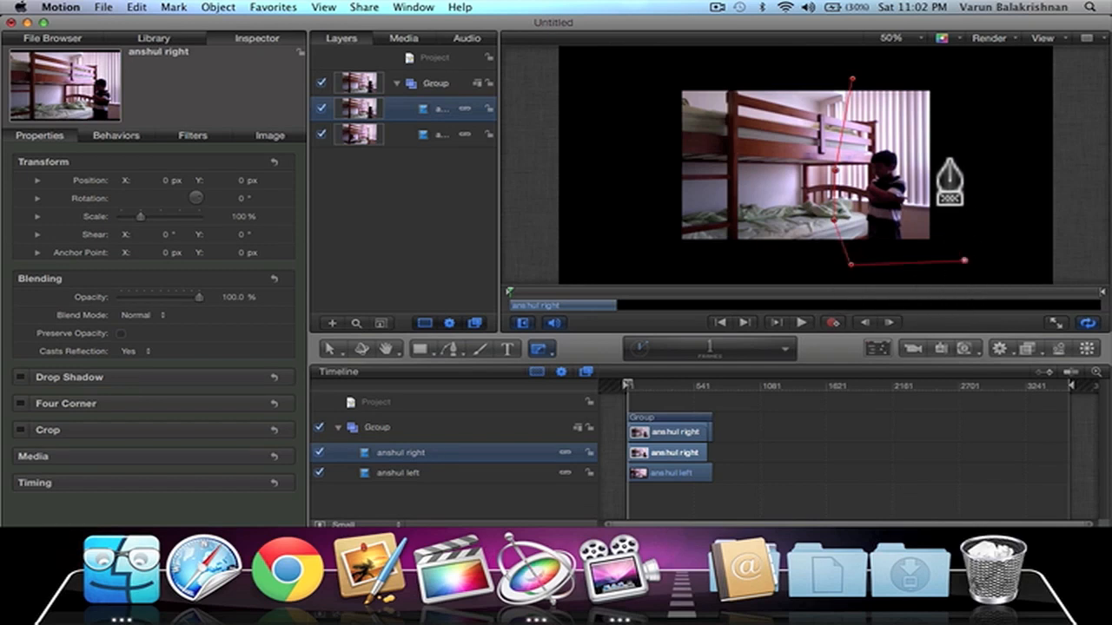
pyautogui.click(943, 76)
pyautogui.click(880, 73)
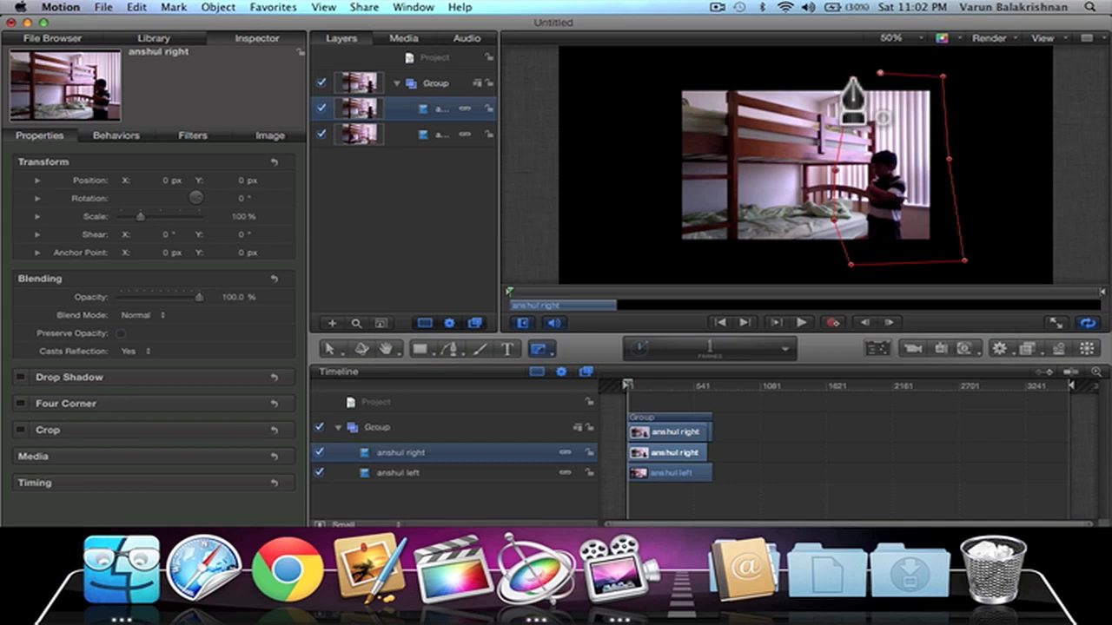
pyautogui.click(850, 82)
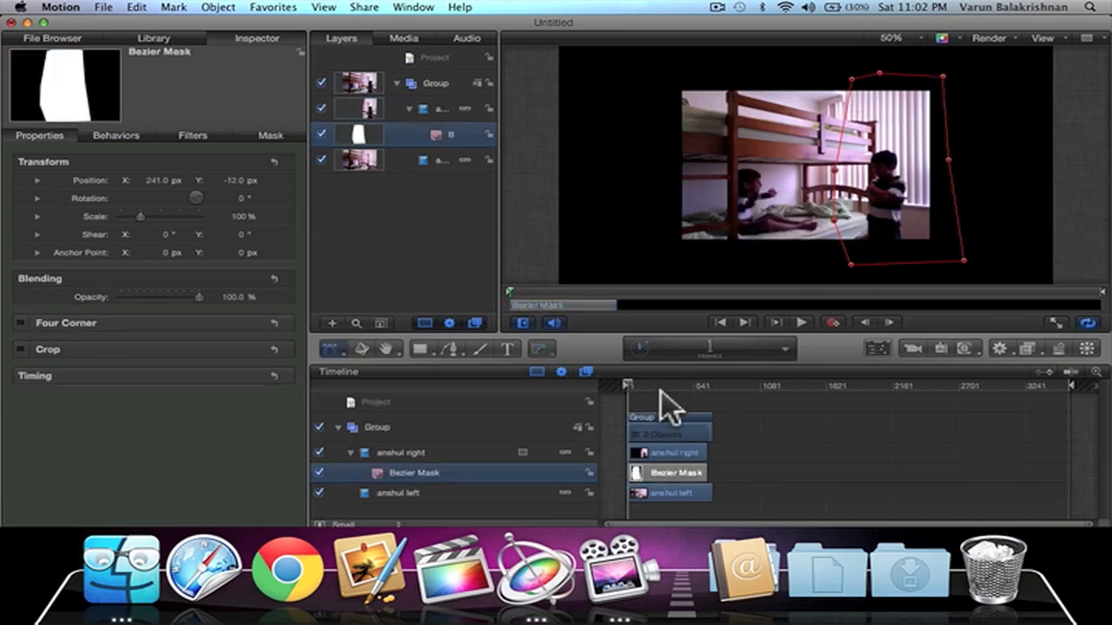
pyautogui.click(613, 461)
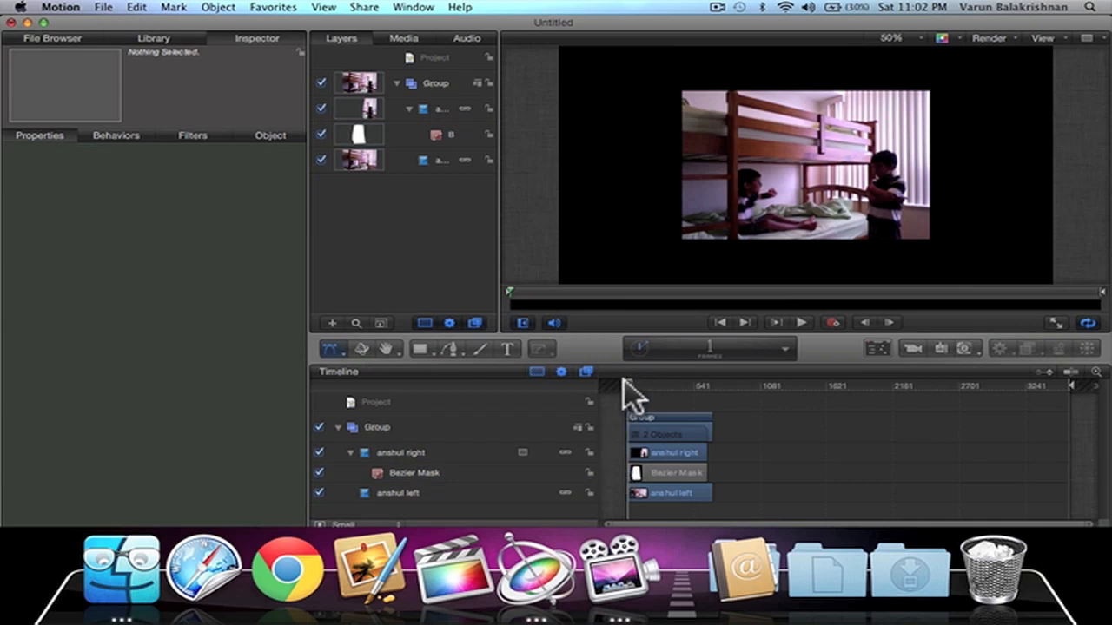
pyautogui.press('space')
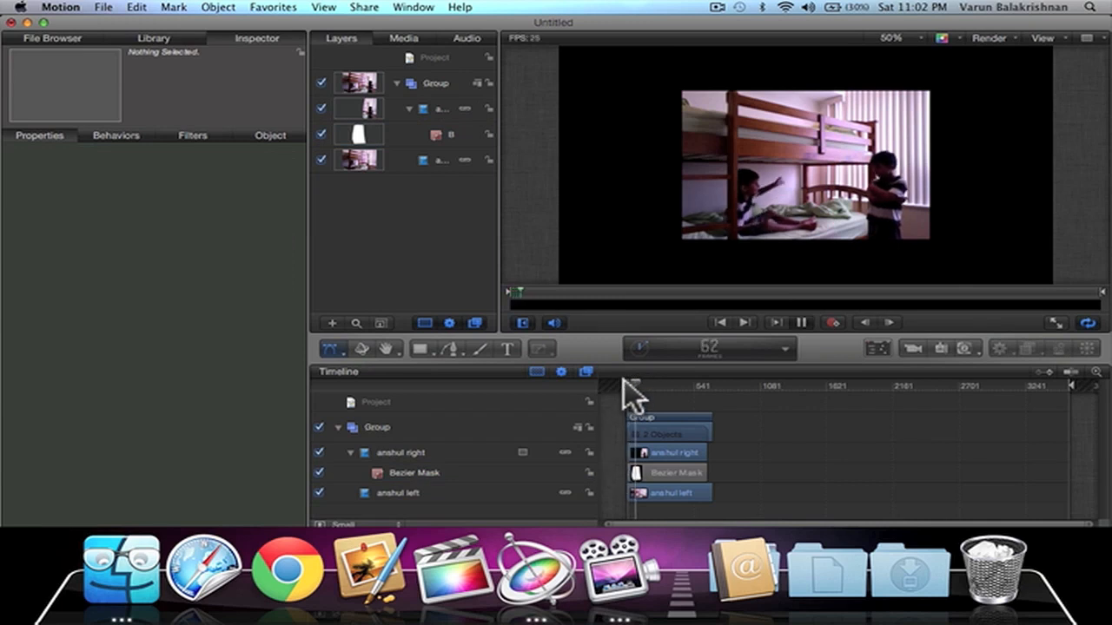
pyautogui.press('super+equal')
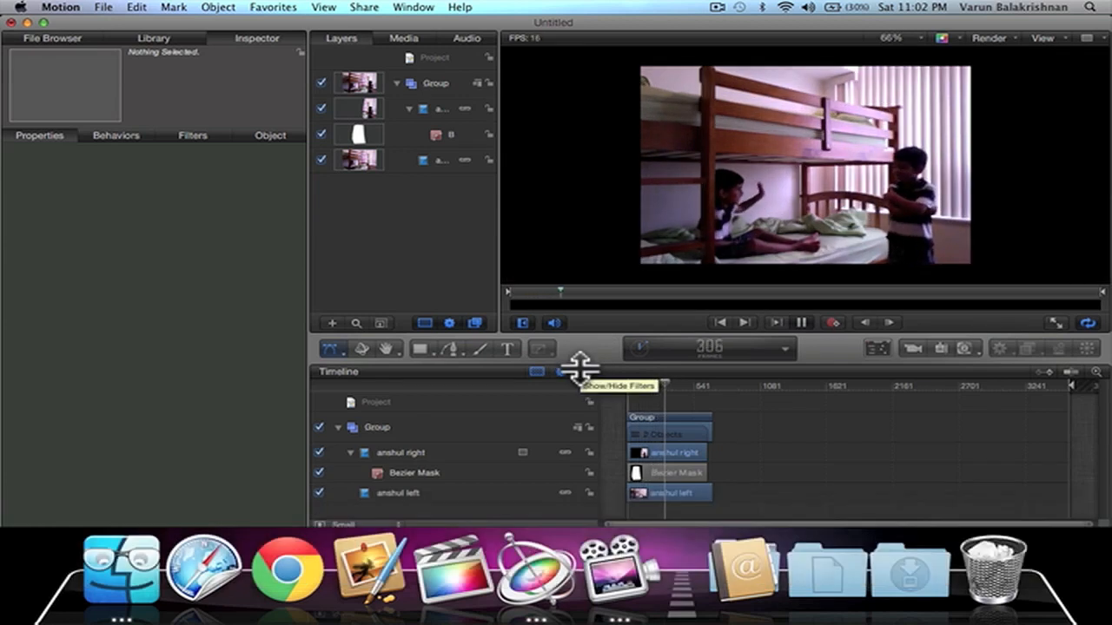
pyautogui.press('space')
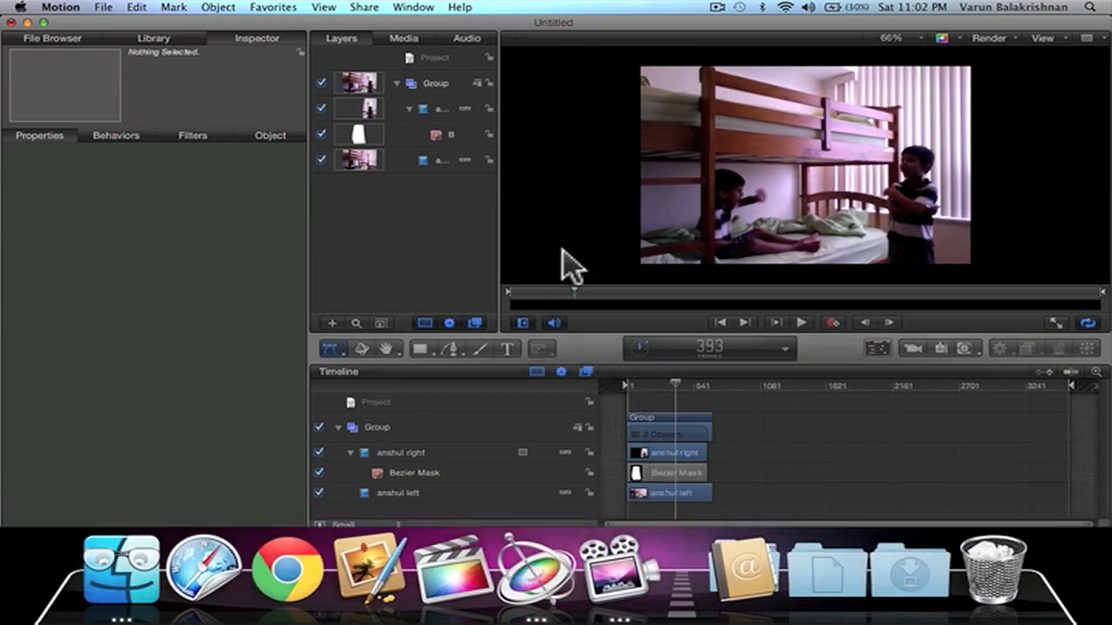